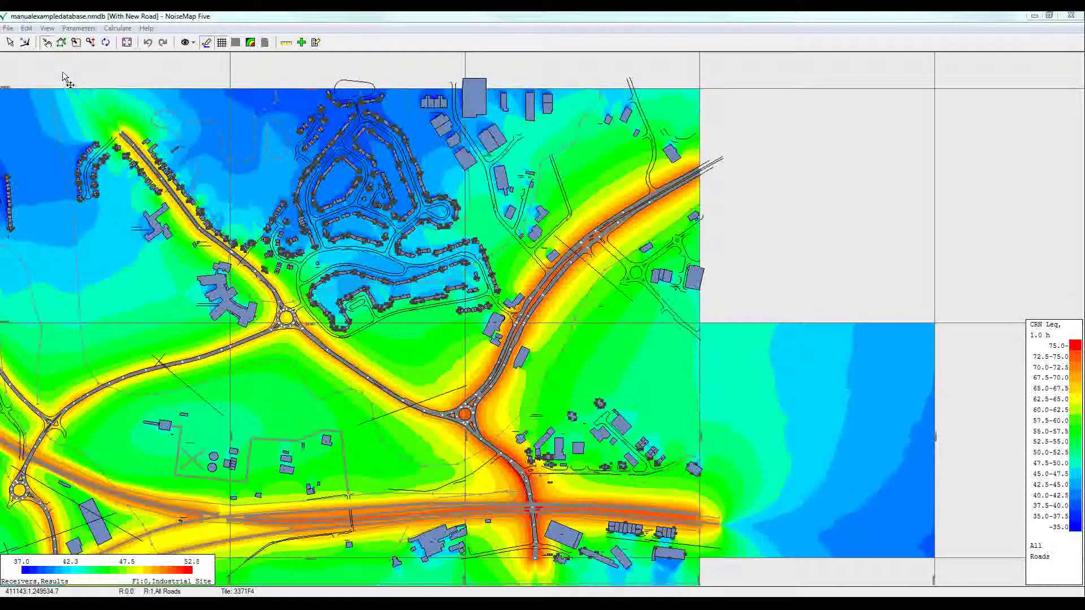
# Switch to the NoiseMap 3D Viewer with the manualexampledatabase3D1 model and maximize its window
pyautogui.click(126, 30)
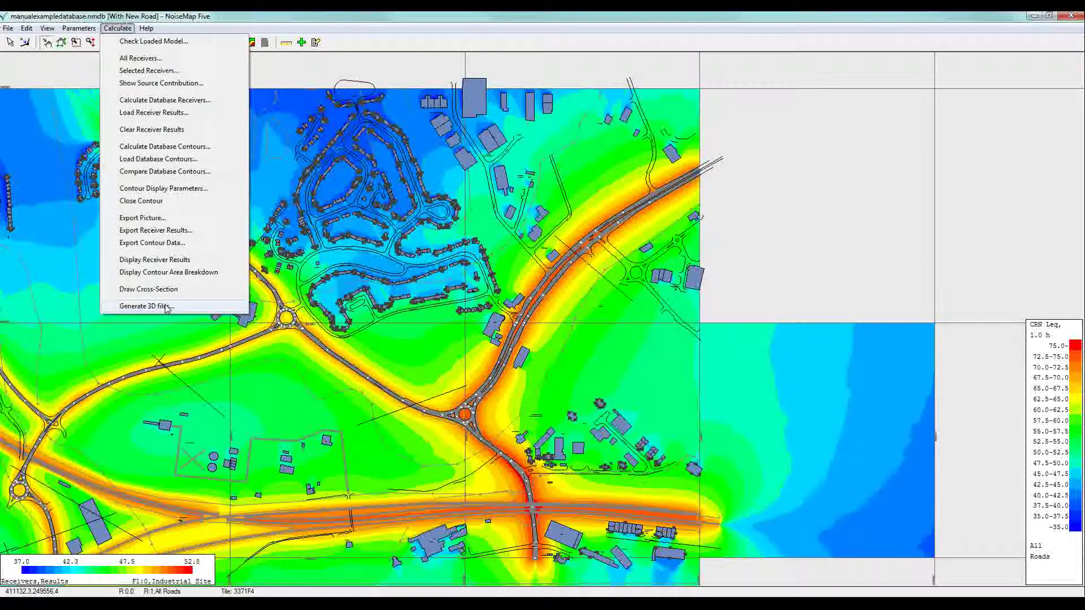
pyautogui.click(804, 84)
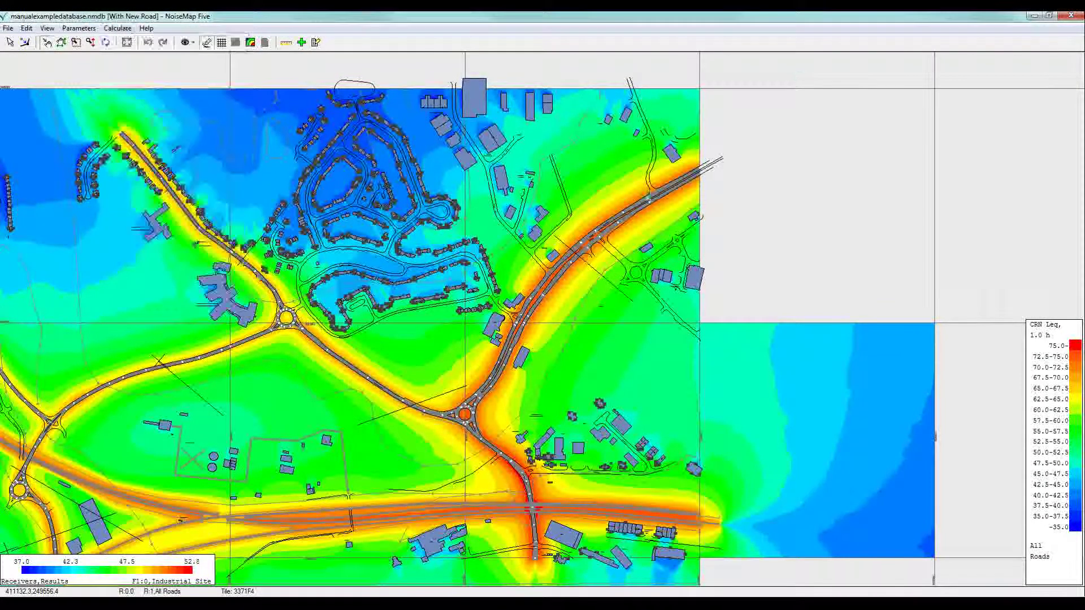
pyautogui.click(257, 604)
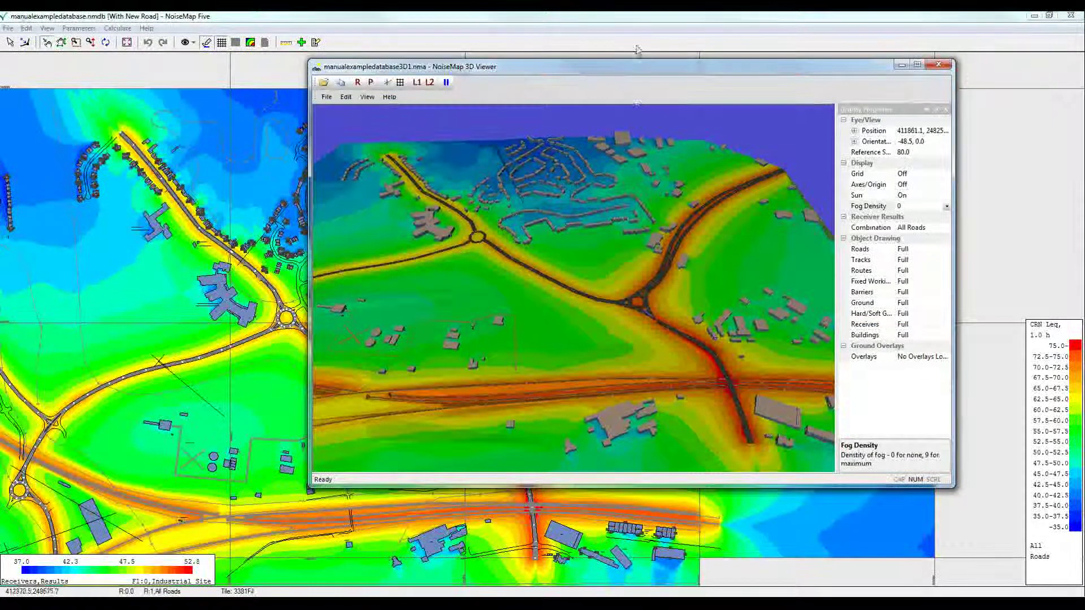
pyautogui.moveTo(627, 69); pyautogui.dragTo(937, 203)
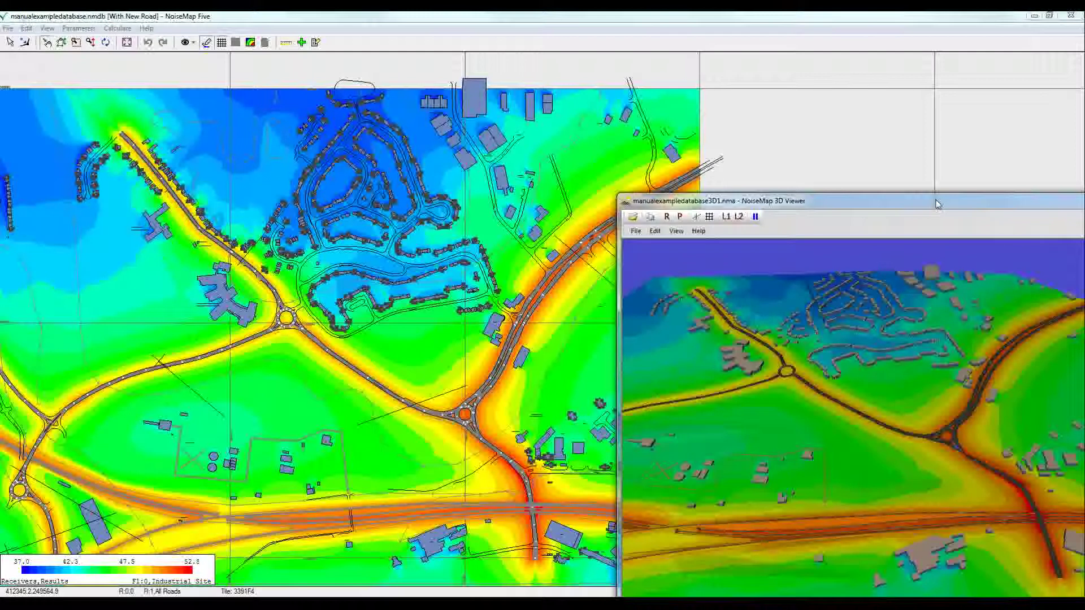
pyautogui.moveTo(936, 204); pyautogui.dragTo(441, 75)
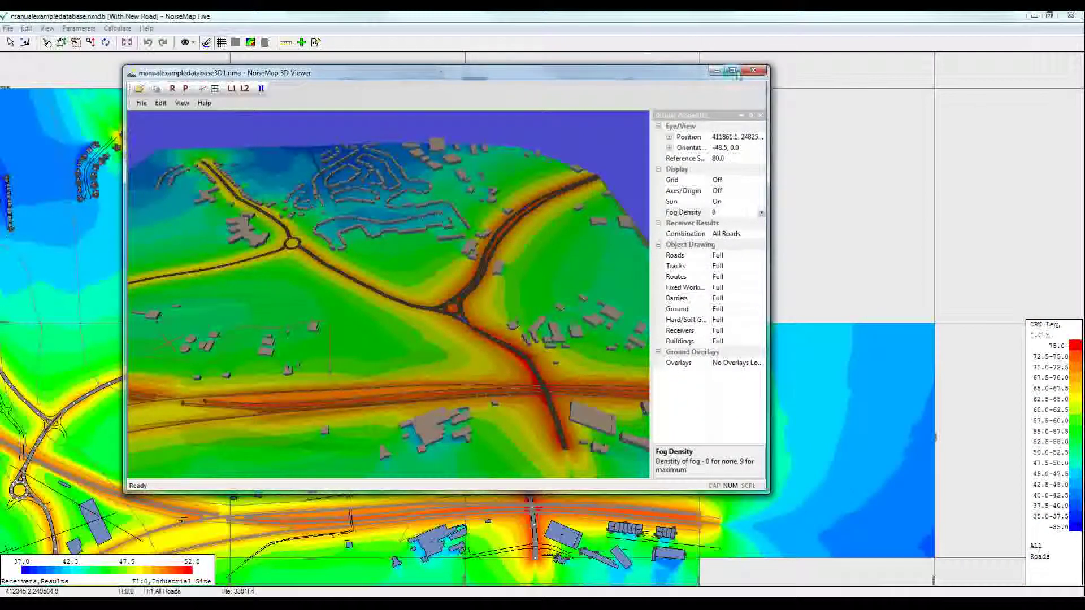
pyautogui.click(732, 71)
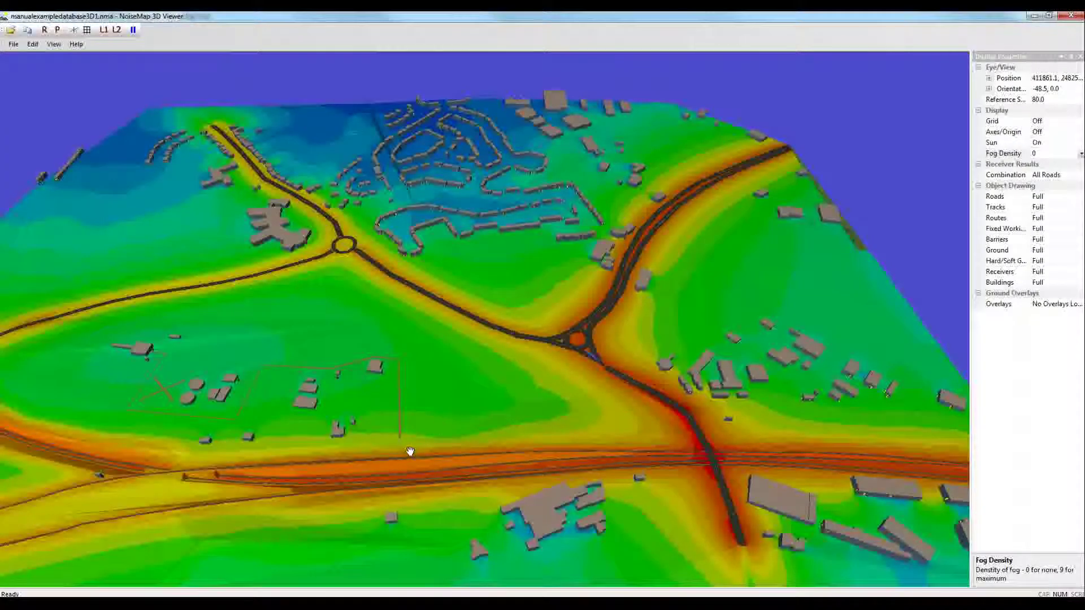
# Tilt and turn the 3D view to examine the whole noise contour model from above
pyautogui.press('Up')
pyautogui.press('Up')
pyautogui.press('Up')
pyautogui.press('Up')
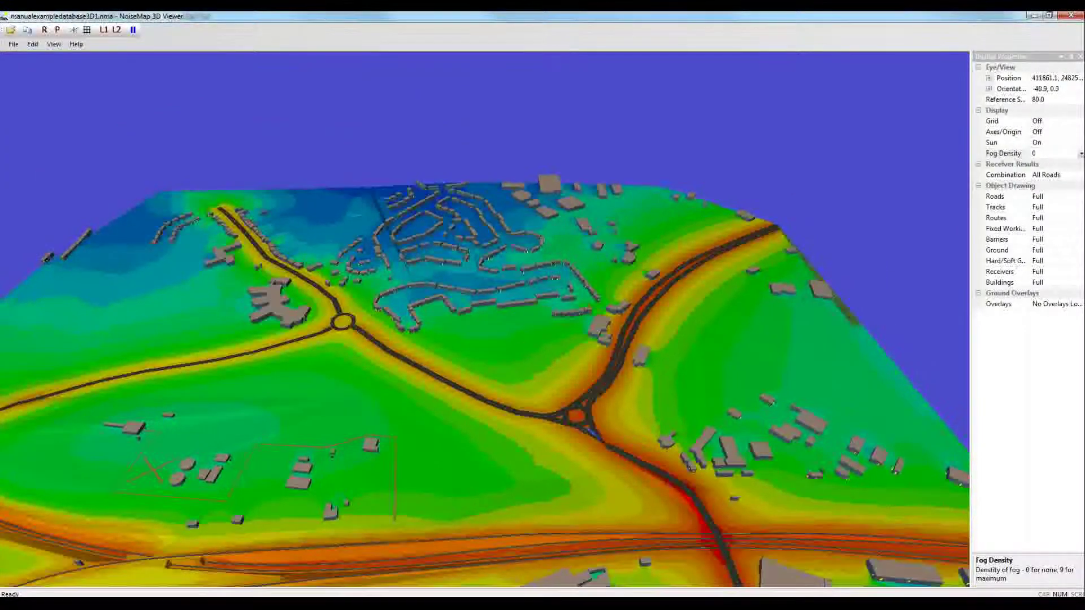
pyautogui.press('Down')
pyautogui.press('Down')
pyautogui.press('Down')
pyautogui.press('Down')
pyautogui.press('Down')
pyautogui.press('Down')
pyautogui.press('Left')
pyautogui.press('pageup')
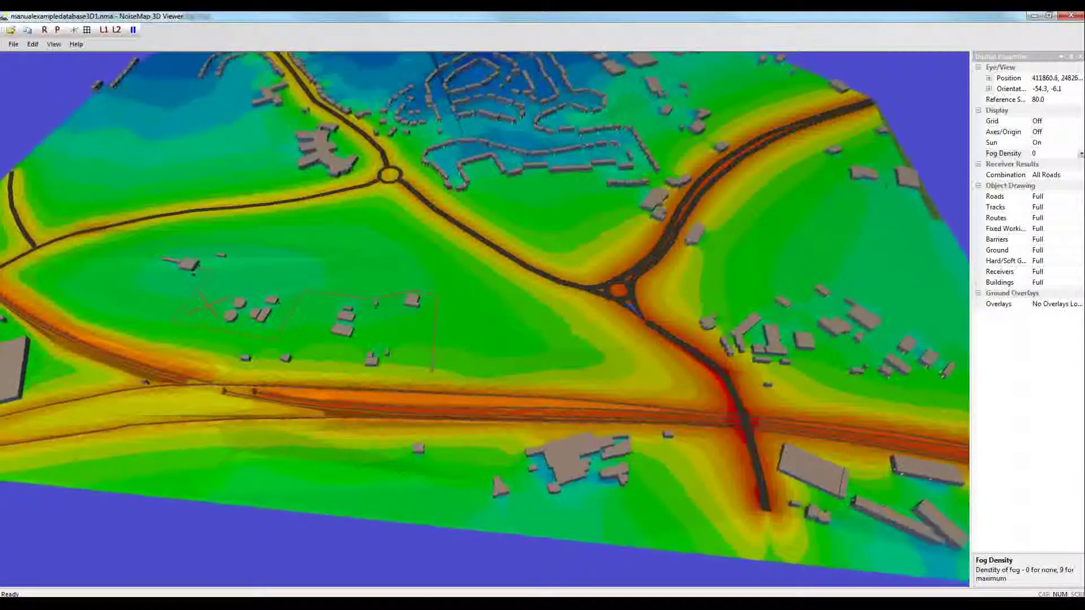
pyautogui.press('pageup')
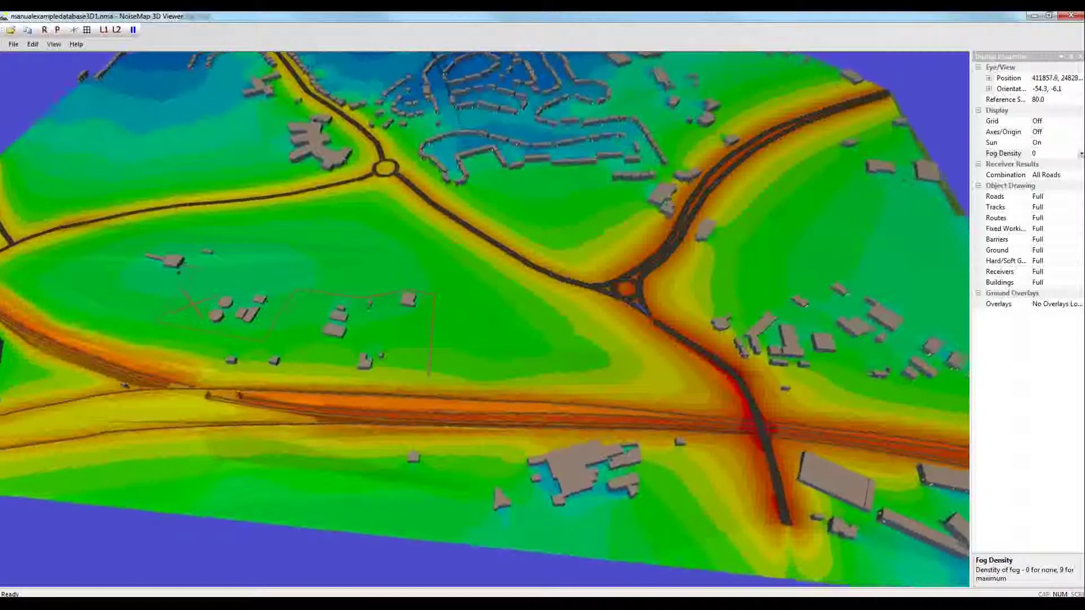
# Fly closer over the model to examine the roundabouts, the housing estate and the railway tracks
pyautogui.press('Up')
pyautogui.press('Up')
pyautogui.press('Right')
pyautogui.press('pageup')
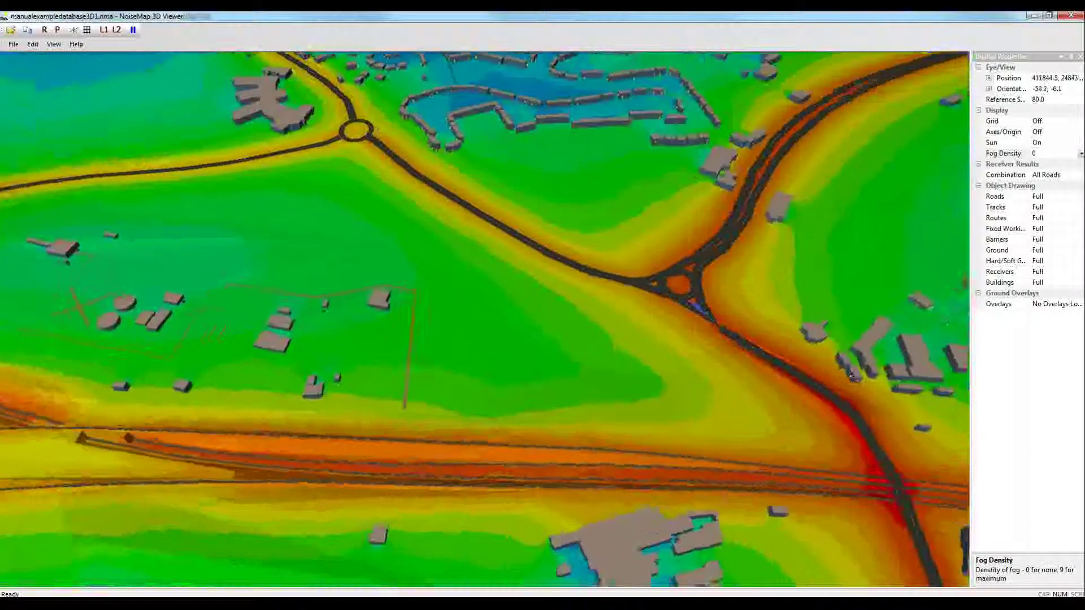
pyautogui.press('Down')
pyautogui.press('Down')
pyautogui.press('Down')
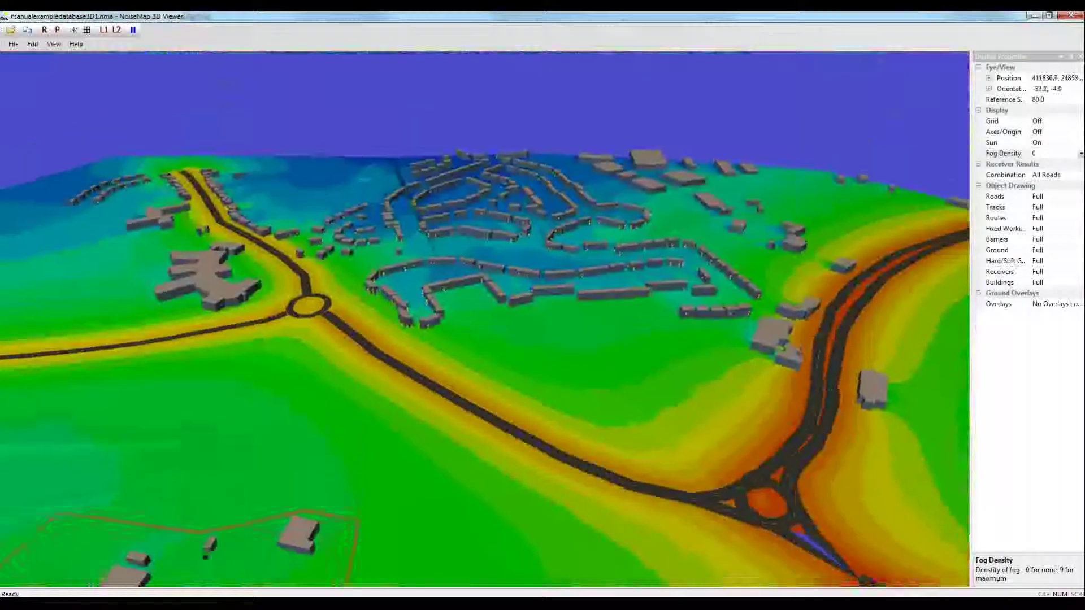
pyautogui.press('Left')
pyautogui.press('Left')
pyautogui.press('Up')
pyautogui.press('Up')
pyautogui.press('Up')
pyautogui.press('Right')
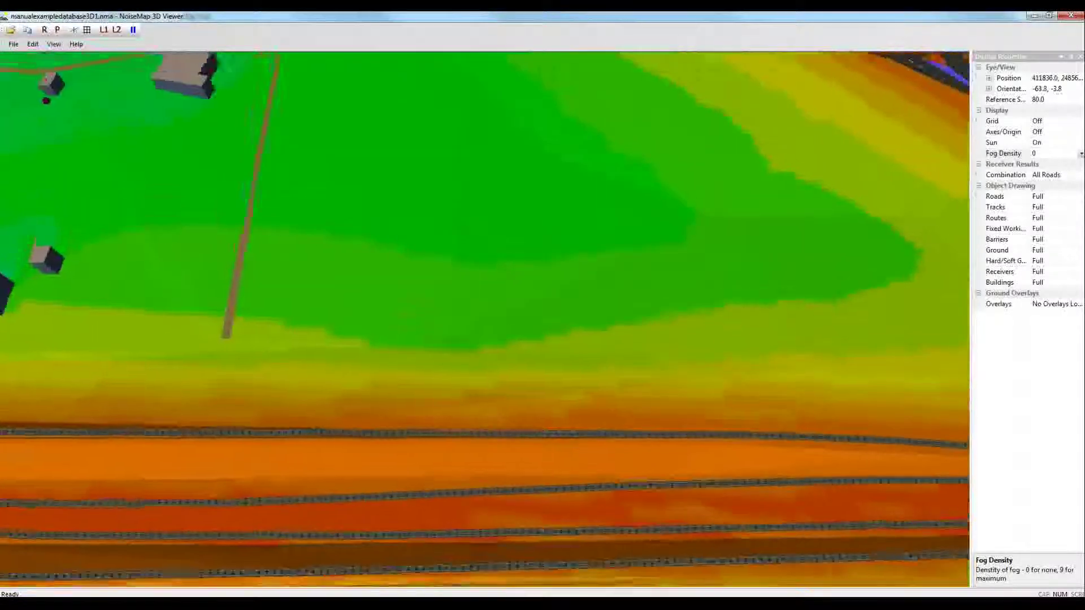
# Look around from a fixed viewpoint to examine the railway junction and the buildings beside it
pyautogui.press('Down')
pyautogui.press('Down')
pyautogui.press('Down')
pyautogui.press('Right')
pyautogui.press('Right')
pyautogui.press('Left')
pyautogui.press('Left')
pyautogui.press('Left')
pyautogui.press('Up')
pyautogui.press('Up')
pyautogui.press('Down')
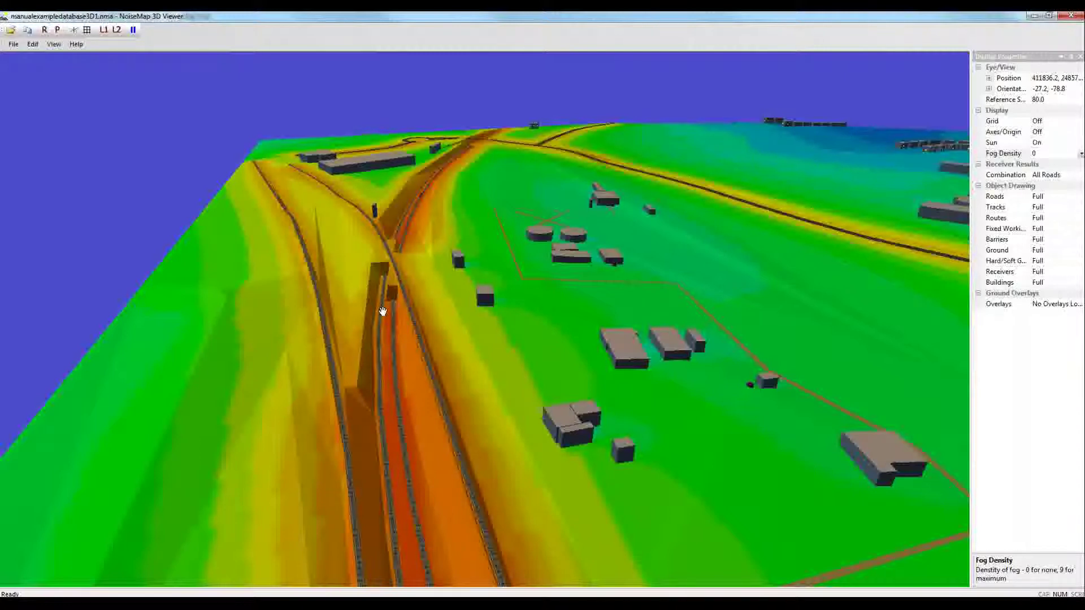
pyautogui.moveTo(747, 332); pyautogui.dragTo(422, 344)
pyautogui.moveTo(578, 338); pyautogui.dragTo(465, 372)
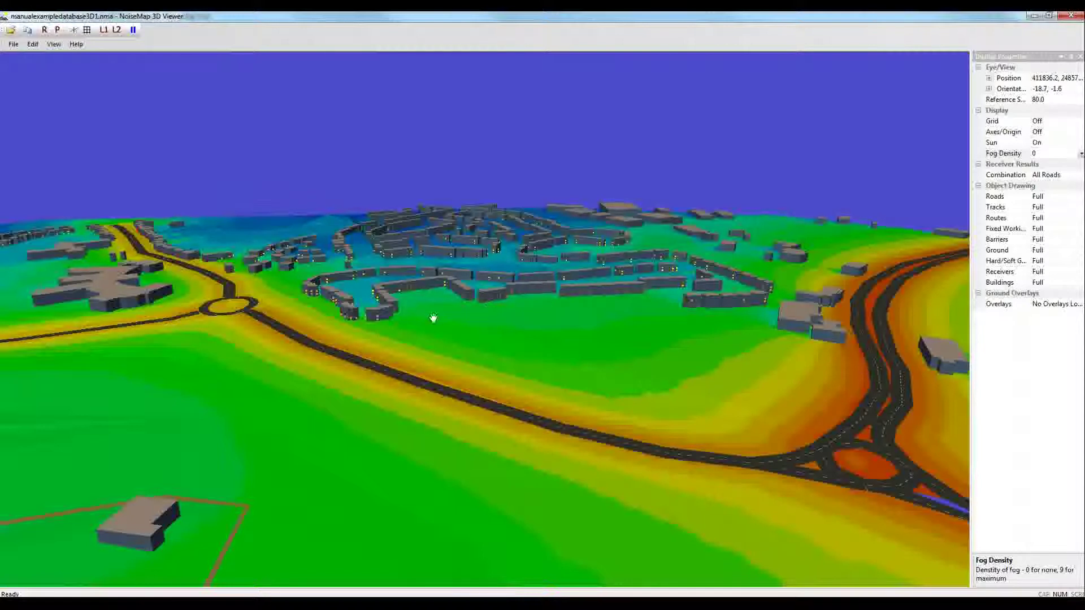
# Fly along the road past the houses to examine the coloured receivers on their facades, and turn around to look back along the road
pyautogui.moveTo(433, 318); pyautogui.dragTo(546, 383)
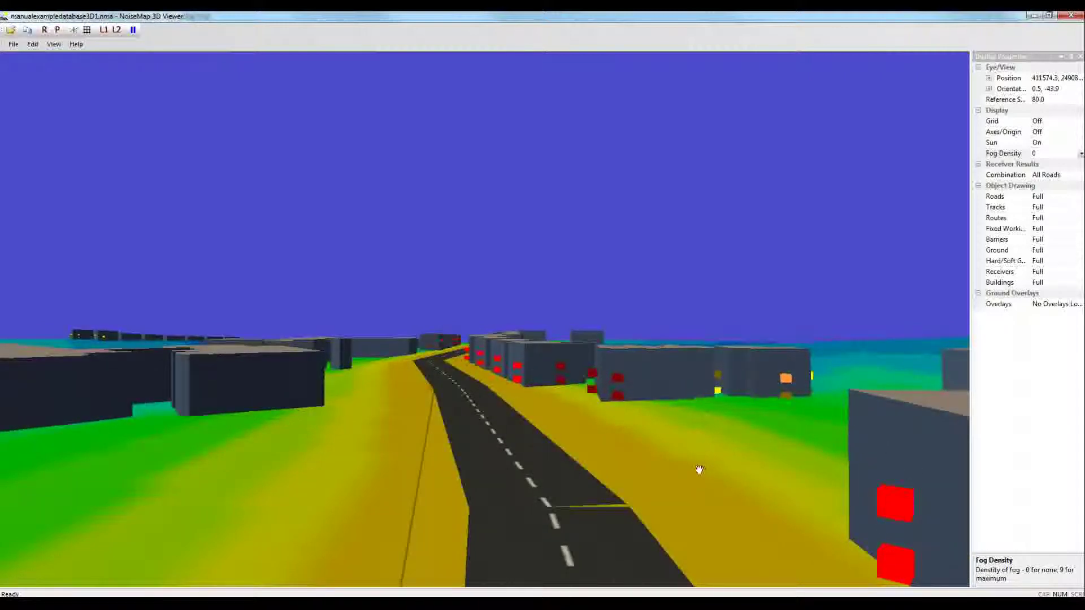
pyautogui.moveTo(699, 470); pyautogui.dragTo(655, 484)
pyautogui.moveTo(414, 461); pyautogui.dragTo(927, 454)
pyautogui.moveTo(376, 453); pyautogui.dragTo(787, 457)
pyautogui.moveTo(527, 465); pyautogui.dragTo(650, 483)
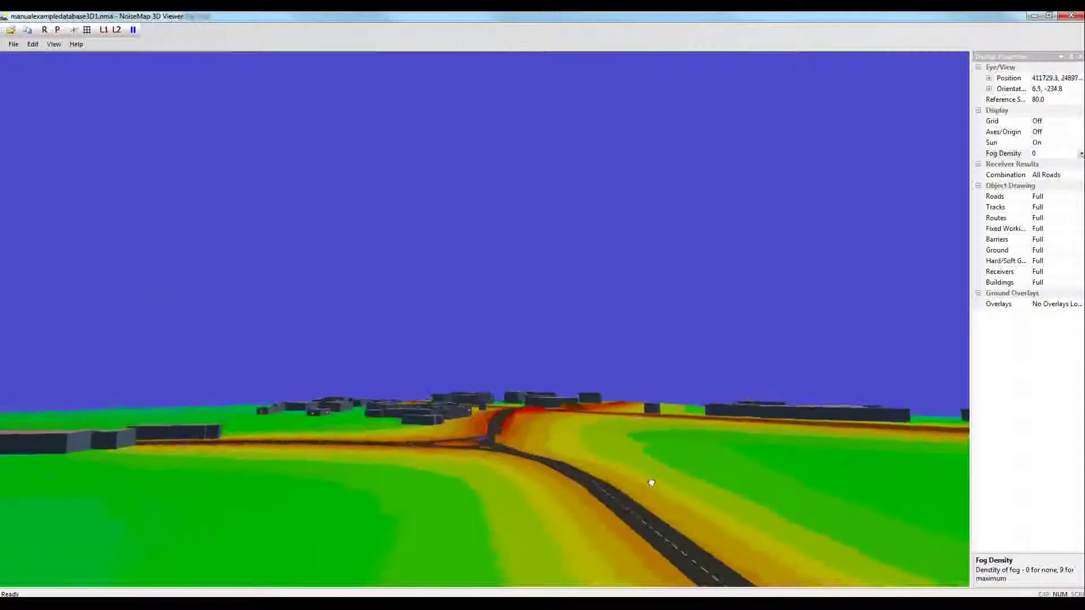
# Fly down to the railway cutting and examine the tracks where the road bridge crosses them
pyautogui.moveTo(652, 483); pyautogui.dragTo(633, 416)
pyautogui.moveTo(632, 421); pyautogui.dragTo(620, 411)
pyautogui.moveTo(696, 357); pyautogui.dragTo(641, 480)
pyautogui.scroll(5, 642, 478)
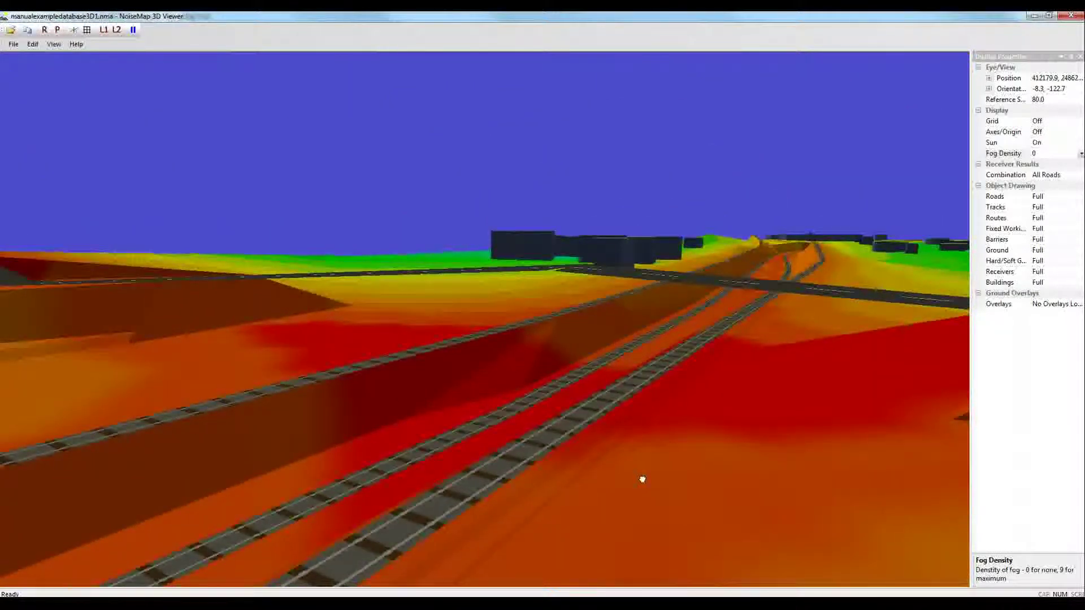
pyautogui.scroll(5, 642, 479)
pyautogui.moveTo(643, 478); pyautogui.dragTo(723, 462)
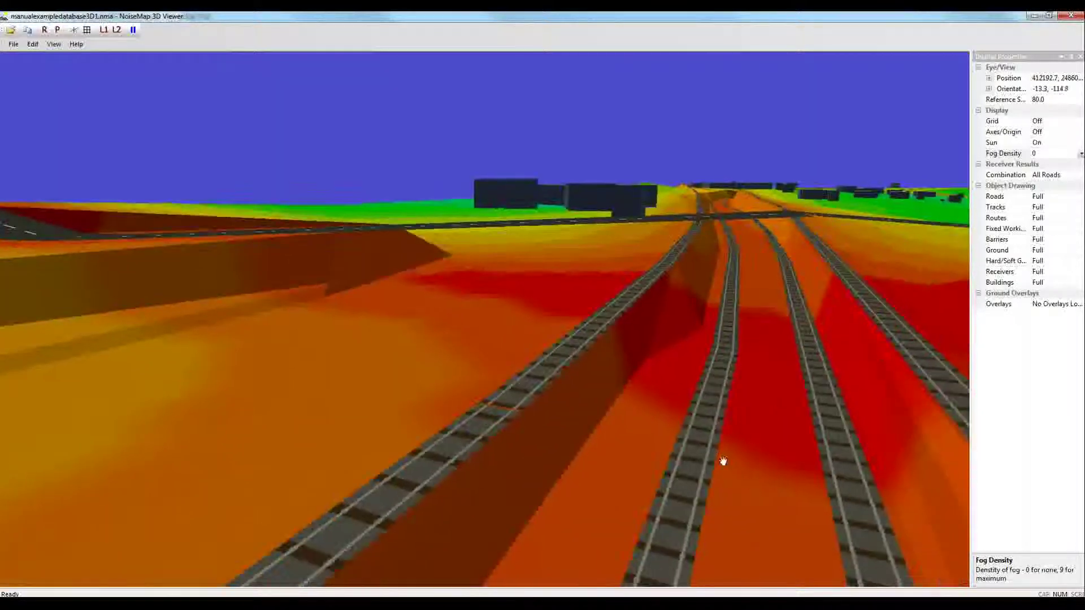
pyautogui.scroll(3, 723, 462)
pyautogui.scroll(2, 723, 461)
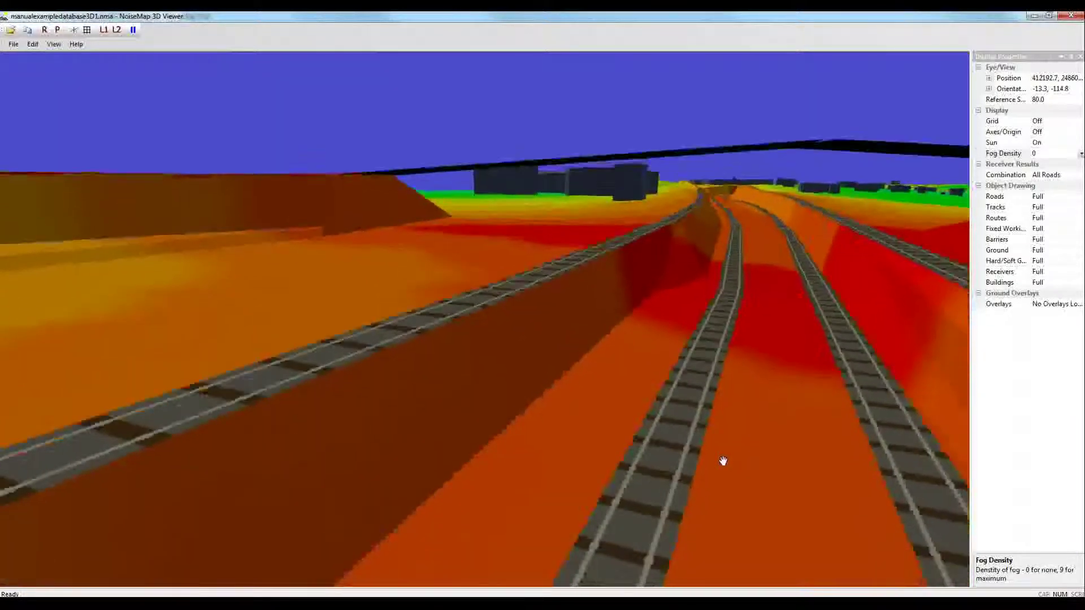
pyautogui.scroll(3, 723, 461)
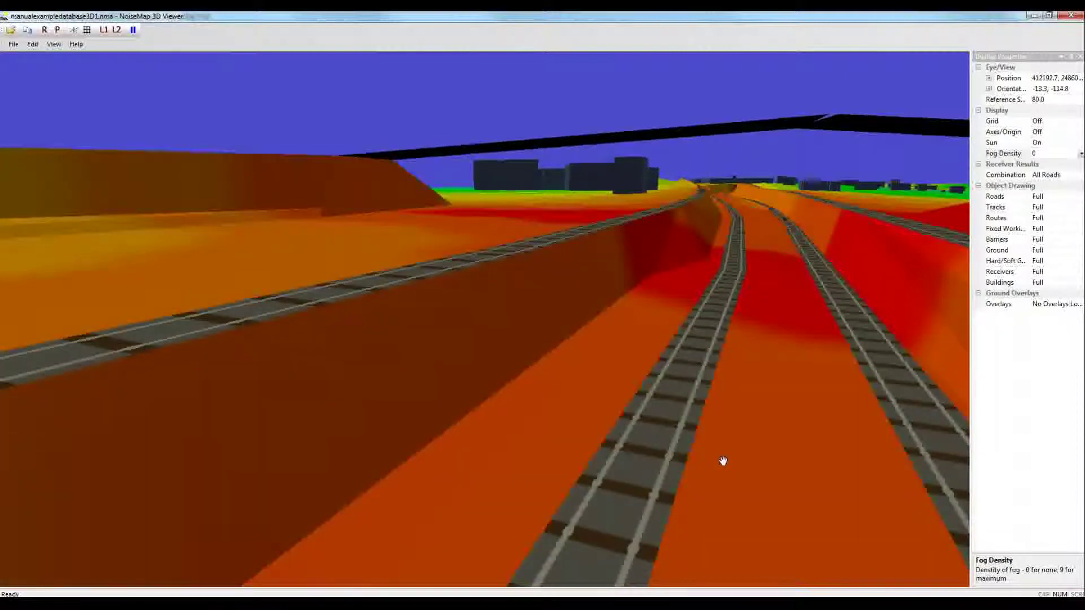
# Inspect the underside of the road bridge by moving below it and adjusting the viewing height
pyautogui.moveTo(724, 462); pyautogui.dragTo(659, 541)
pyautogui.scroll(5, 696, 478)
pyautogui.moveTo(698, 477)
pyautogui.mouseDown()
pyautogui.moveTo(695, 486)
pyautogui.moveTo(699, 455)
pyautogui.mouseUp()
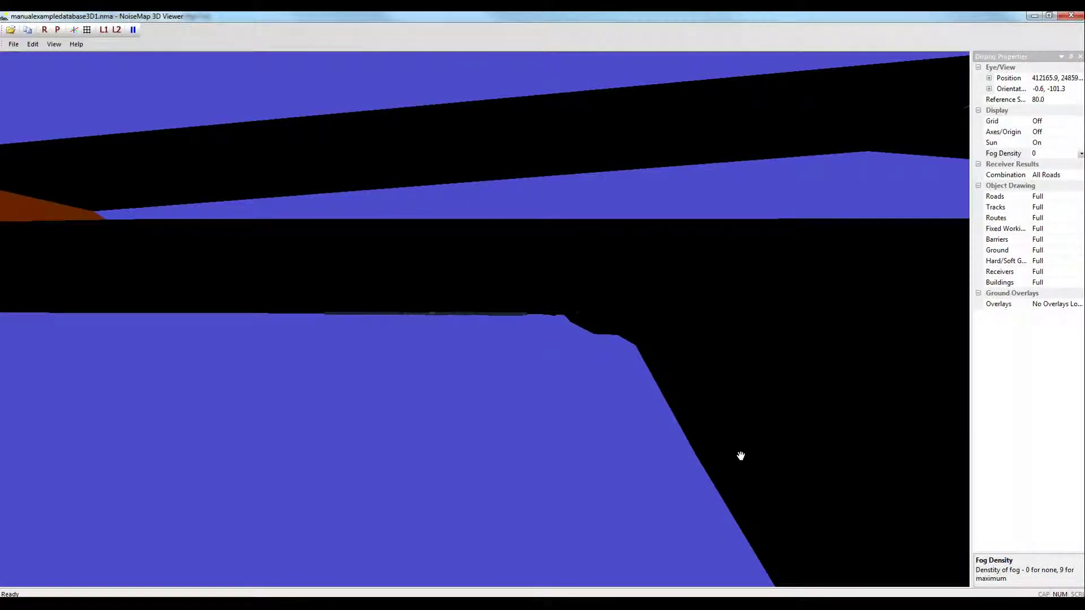
pyautogui.scroll(-3, 741, 456)
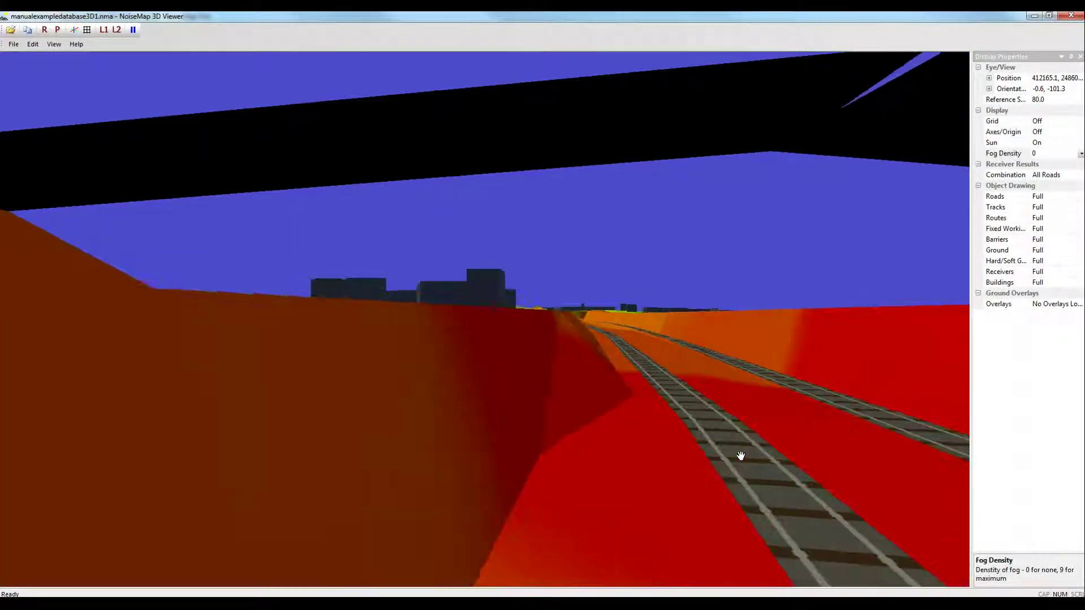
pyautogui.scroll(-2, 741, 456)
# Fly west along the railway and turn towards the housing to examine the surrounding terrain and buildings
pyautogui.moveTo(740, 456); pyautogui.dragTo(571, 406)
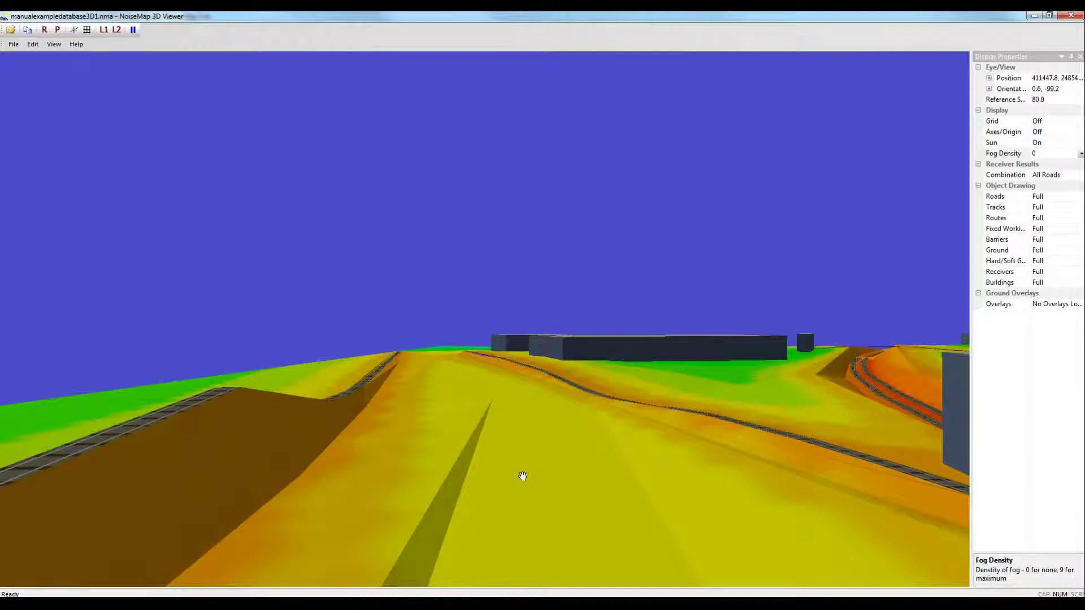
pyautogui.moveTo(523, 477); pyautogui.dragTo(548, 560)
pyautogui.moveTo(699, 539); pyautogui.dragTo(340, 386)
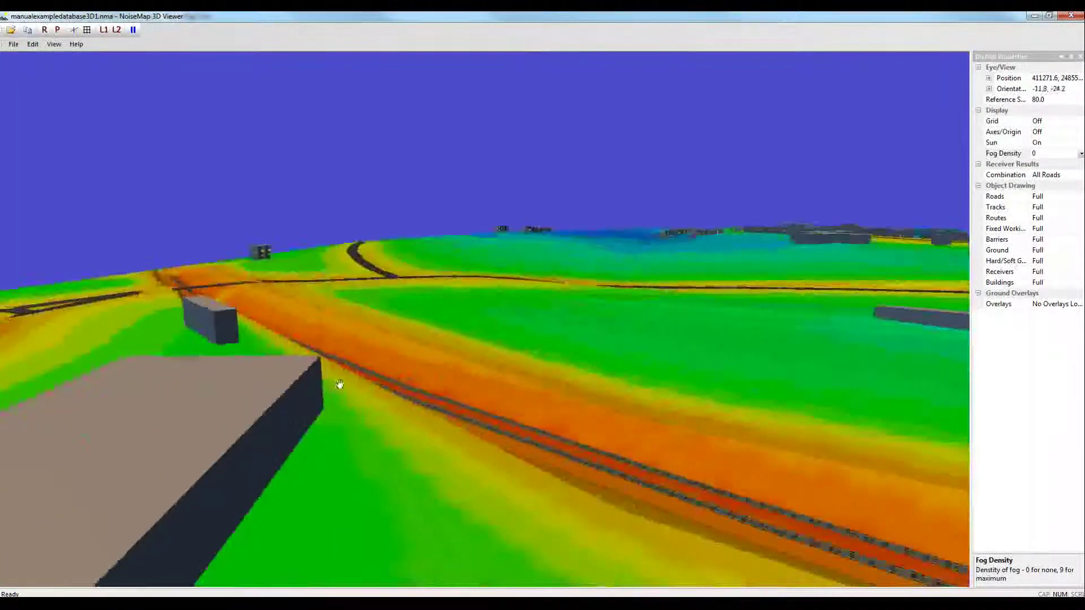
pyautogui.moveTo(666, 474); pyautogui.dragTo(559, 588)
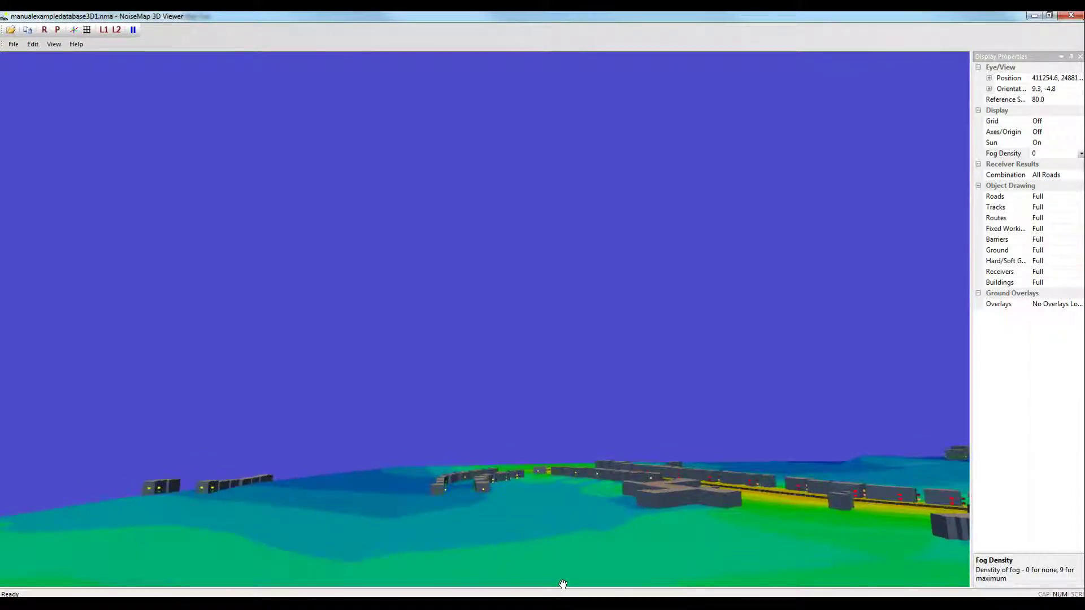
pyautogui.moveTo(595, 560); pyautogui.dragTo(384, 387)
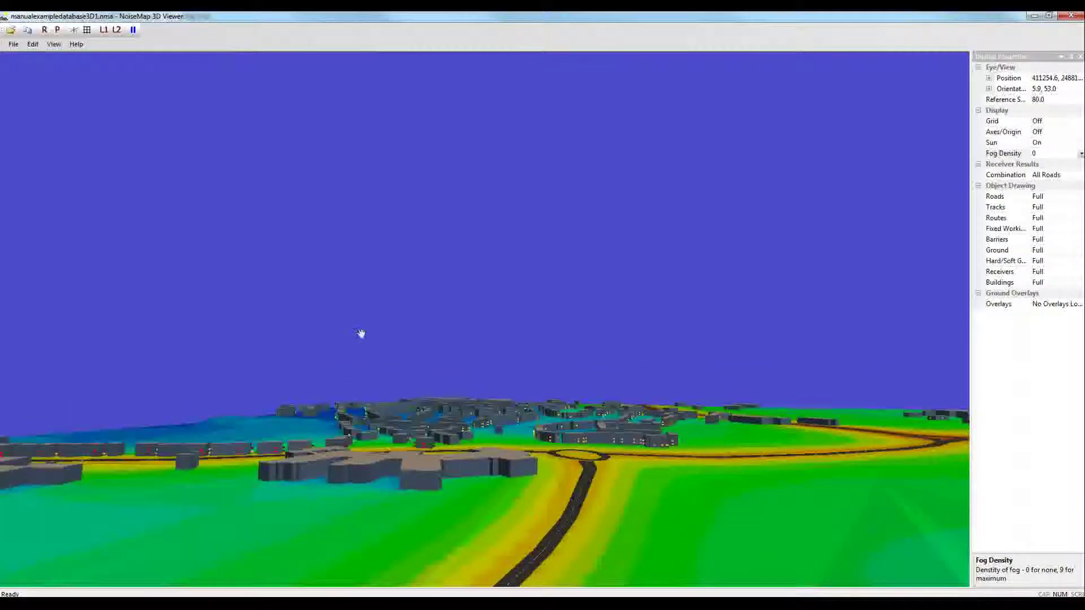
# Show the whole model in plan view and reset the view to its default viewpoint
pyautogui.click(58, 30)
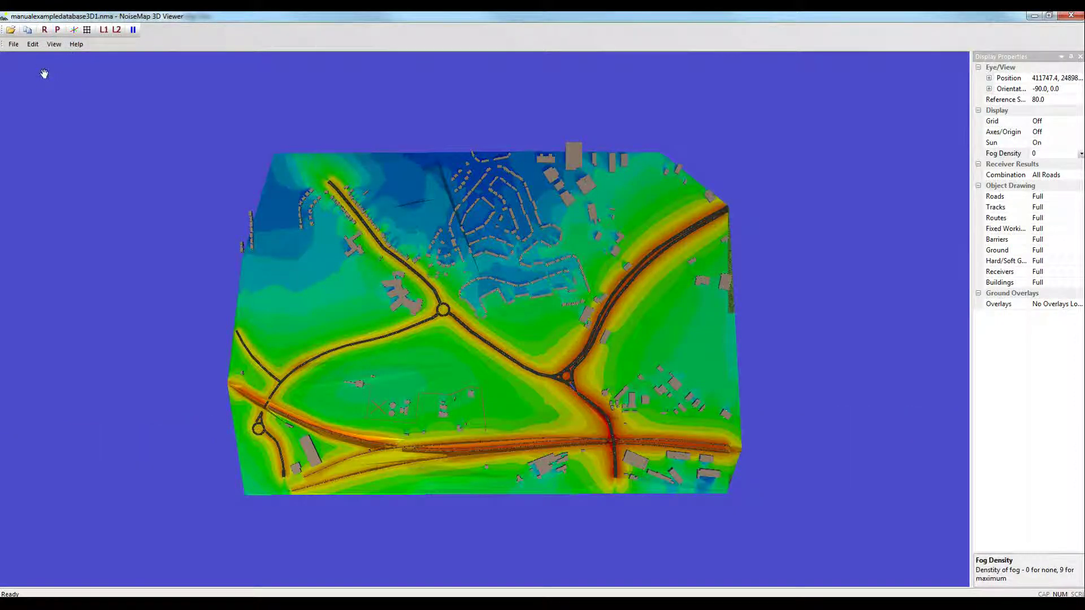
pyautogui.click(45, 30)
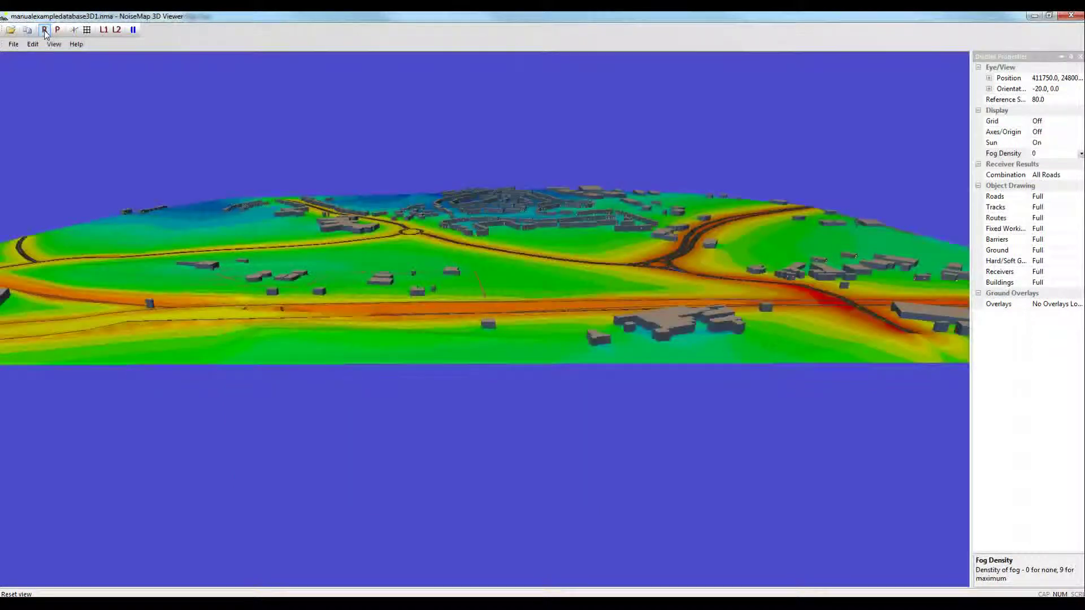
# Fly to the roundabout beside the housing estate and tilt down to examine the nearby roads and facade receivers
pyautogui.moveTo(201, 136); pyautogui.dragTo(425, 300)
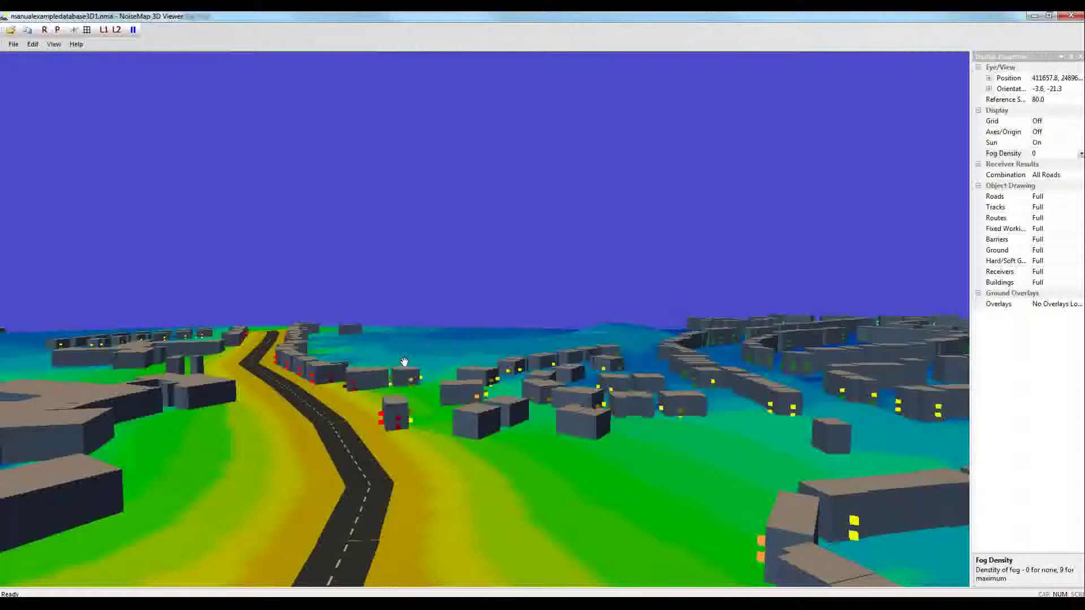
pyautogui.moveTo(508, 423); pyautogui.dragTo(514, 375)
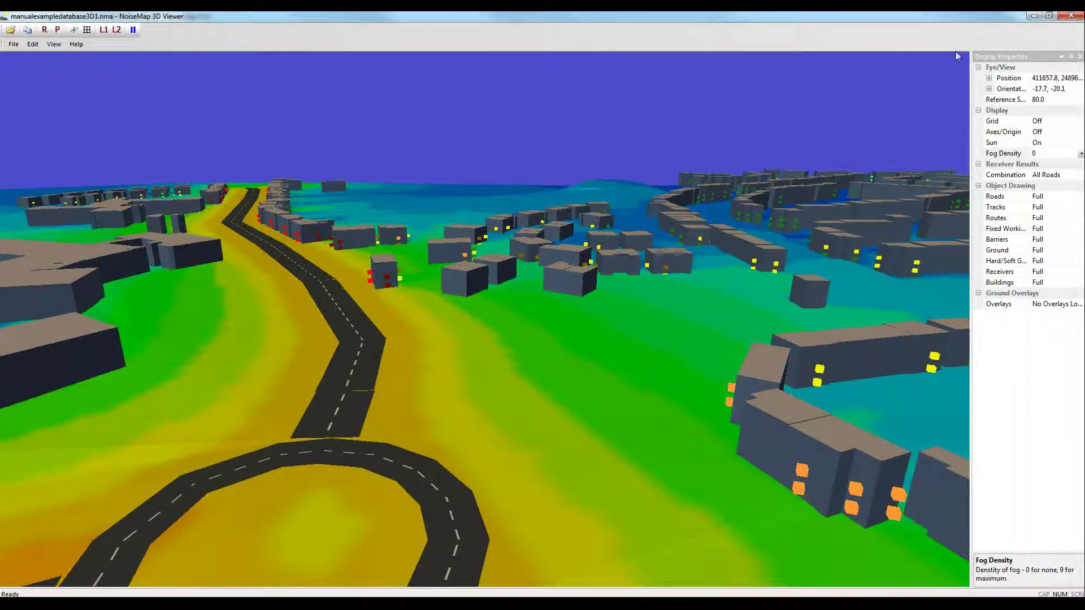
# Restore the 3D viewer to a smaller window beside the 2D contour map and turn the view along the road
pyautogui.click(1048, 16)
pyautogui.moveTo(513, 75); pyautogui.dragTo(847, 182)
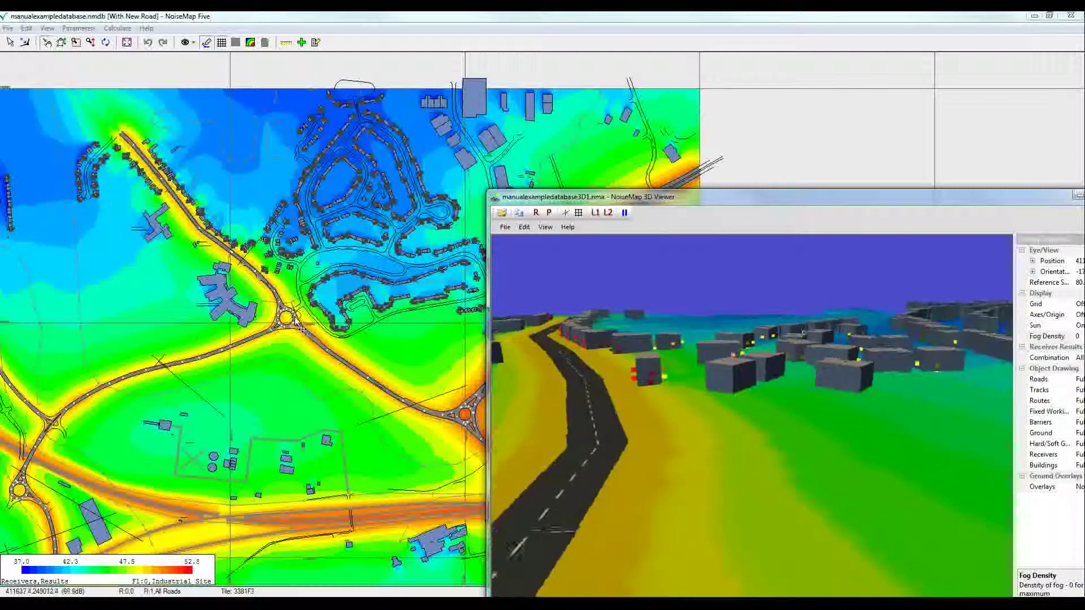
pyautogui.moveTo(615, 284); pyautogui.dragTo(821, 348)
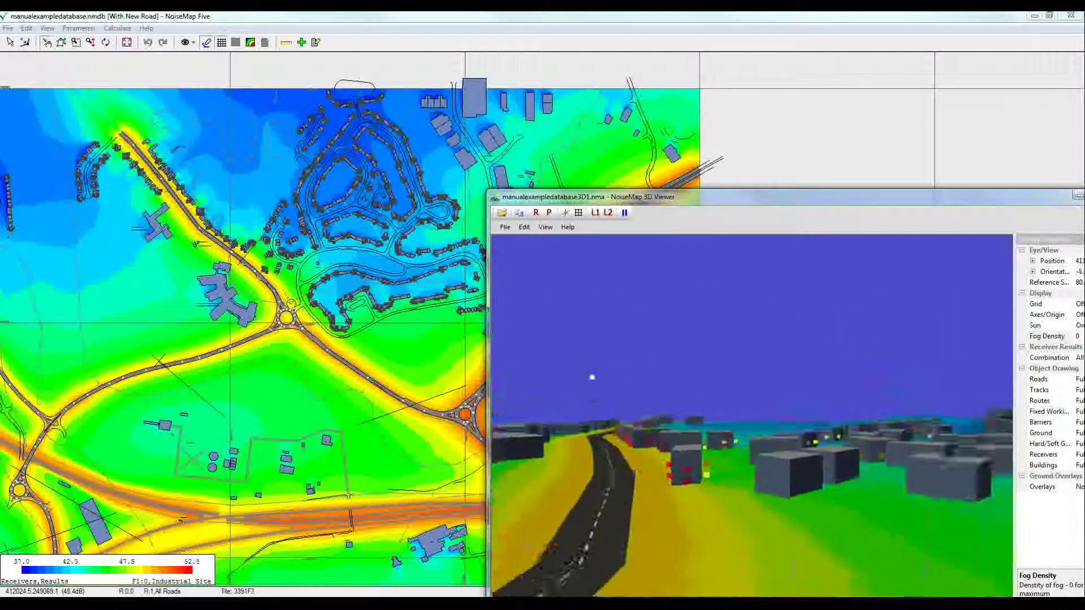